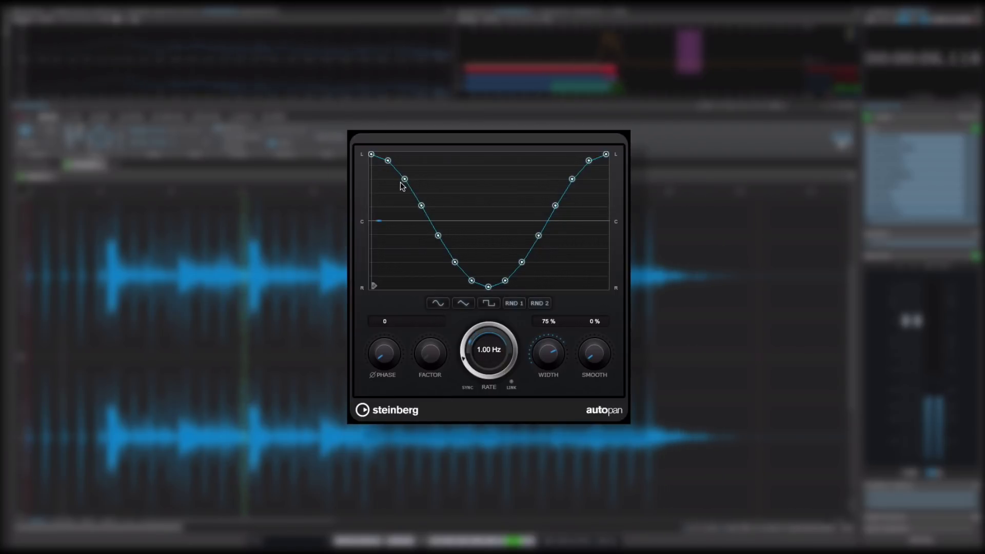
# Raise the right-side AutoPan curve points, then switch to a square wave and random steps twice
pyautogui.moveTo(472, 281); pyautogui.dragTo(488, 174)
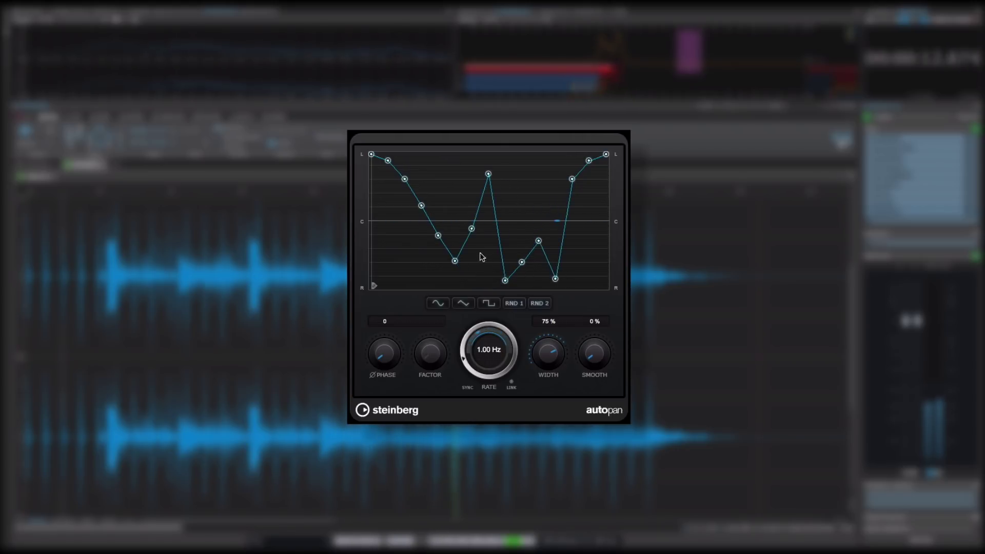
pyautogui.moveTo(454, 266)
pyautogui.mouseDown()
pyautogui.moveTo(443, 191)
pyautogui.moveTo(608, 278)
pyautogui.mouseUp()
pyautogui.click(498, 301)
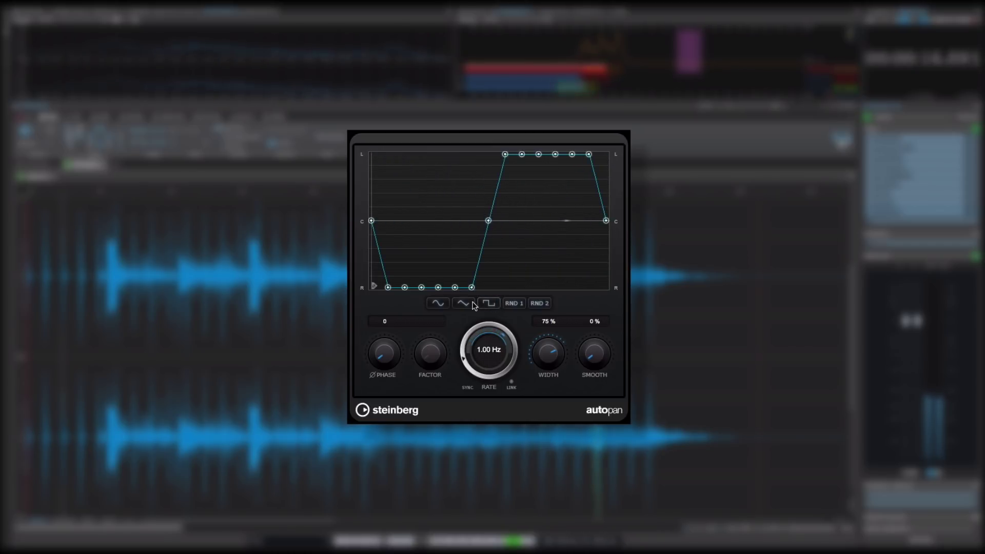
pyautogui.click(463, 303)
pyautogui.click(439, 304)
pyautogui.click(514, 304)
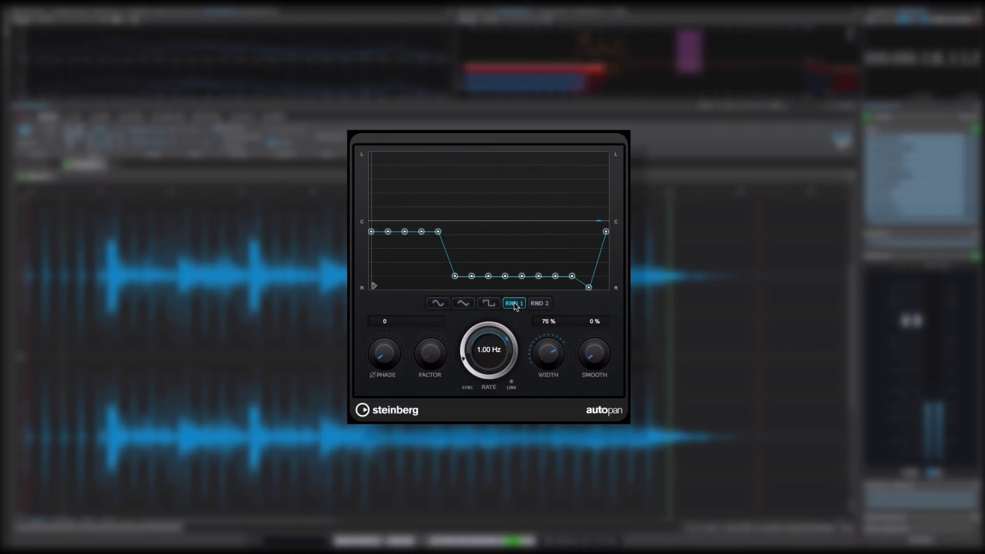
pyautogui.click(516, 305)
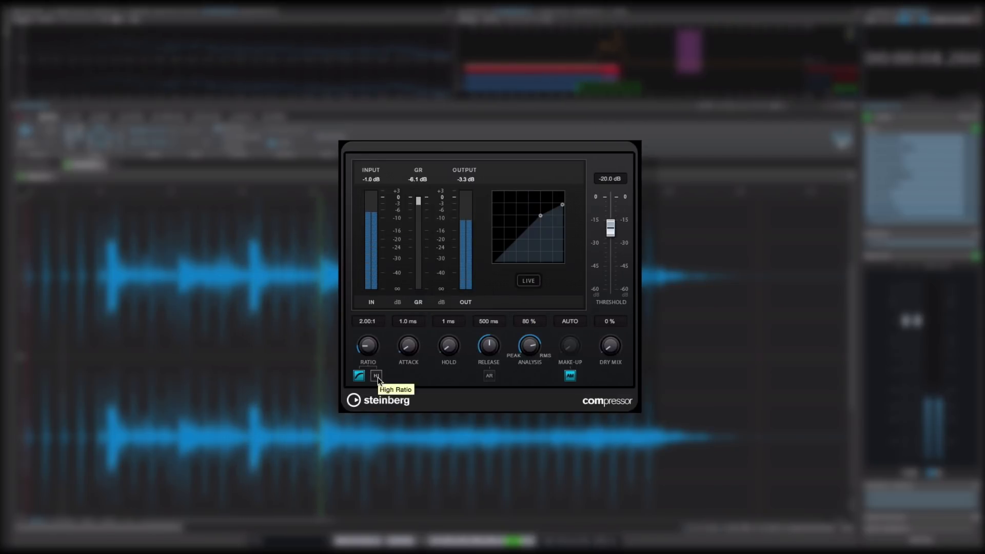
# Set the Compressor to HI ratio and turn up Dry Mix to blend in uncompressed signal
pyautogui.click(377, 377)
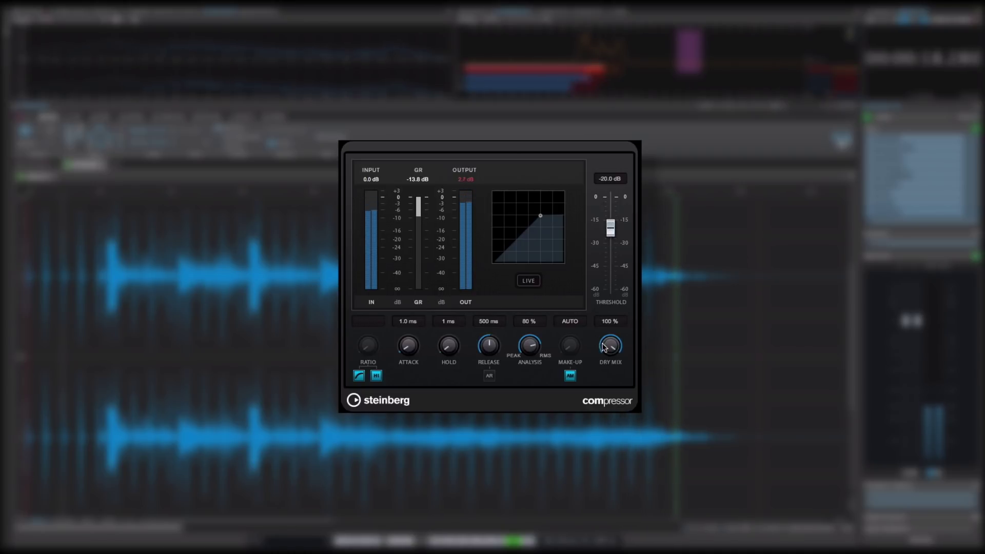
pyautogui.moveTo(610, 345); pyautogui.dragTo(597, 406)
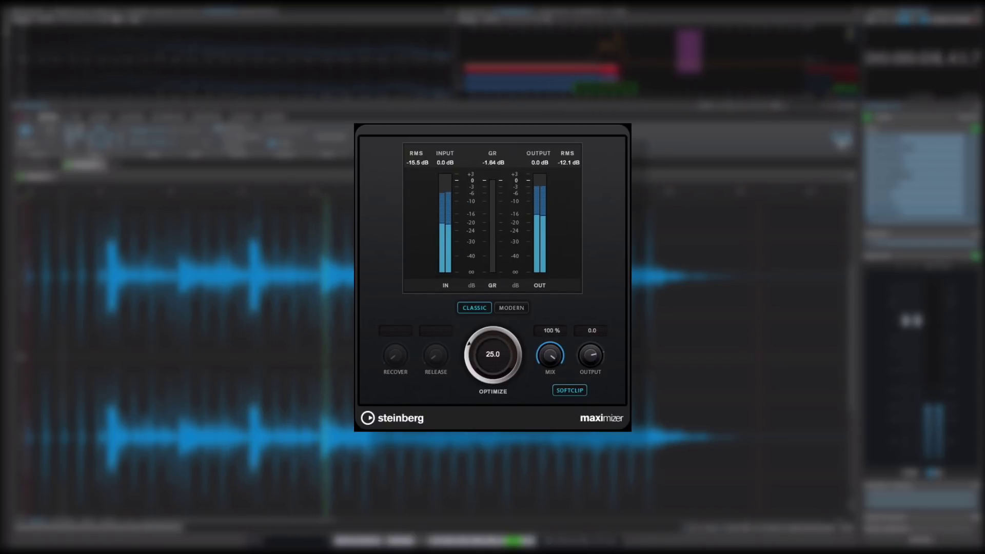
# Switch the Maximizer to the Modern algorithm and push Optimize much higher
pyautogui.click(519, 311)
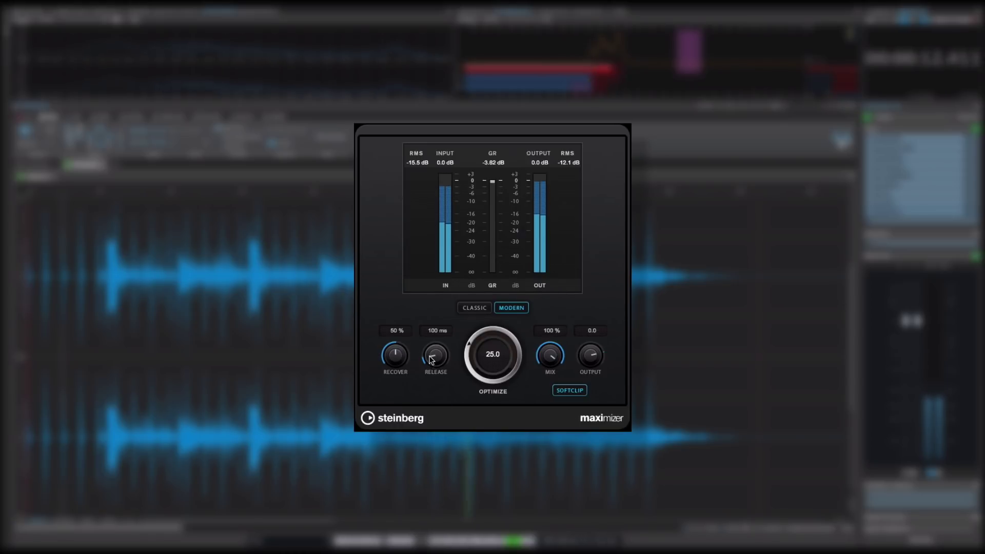
pyautogui.moveTo(431, 346); pyautogui.dragTo(479, 319)
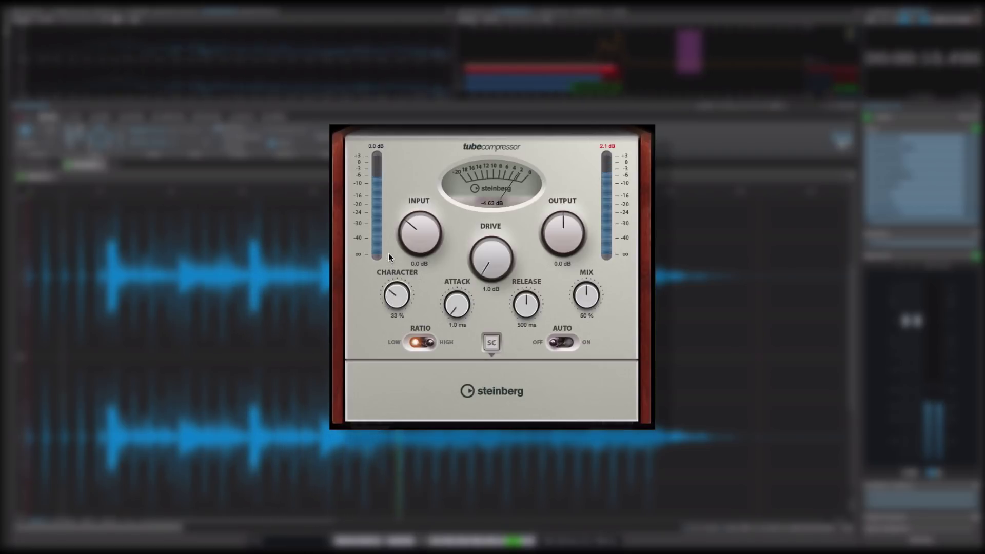
# Nudge the Tube Compressor's Character up to about 58 percent
pyautogui.moveTo(387, 230); pyautogui.dragTo(387, 224)
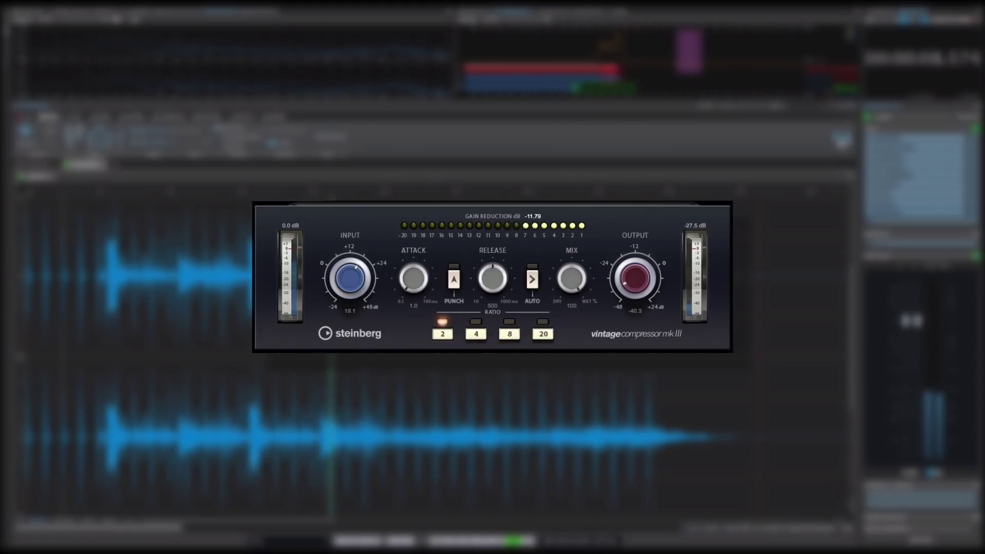
# Lower the Vintage Compressor's Mix from 100 to blend in some dry signal
pyautogui.moveTo(576, 296)
pyautogui.mouseDown()
pyautogui.moveTo(561, 352)
pyautogui.moveTo(551, 278)
pyautogui.mouseUp()
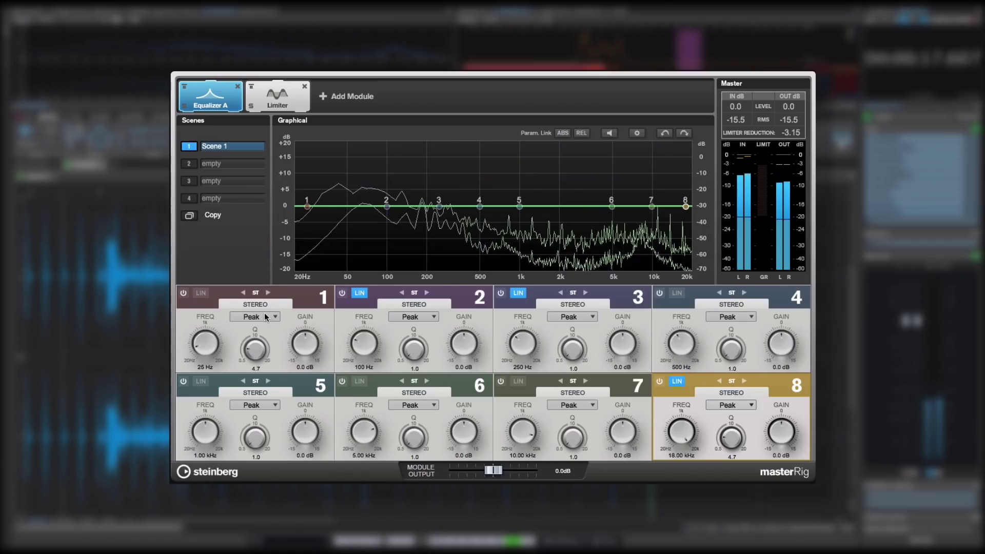
# Keep MasterRig bands 1 and 8 as Peak, enable linear phase on bands 4 and 6, disable on 2
pyautogui.click(266, 316)
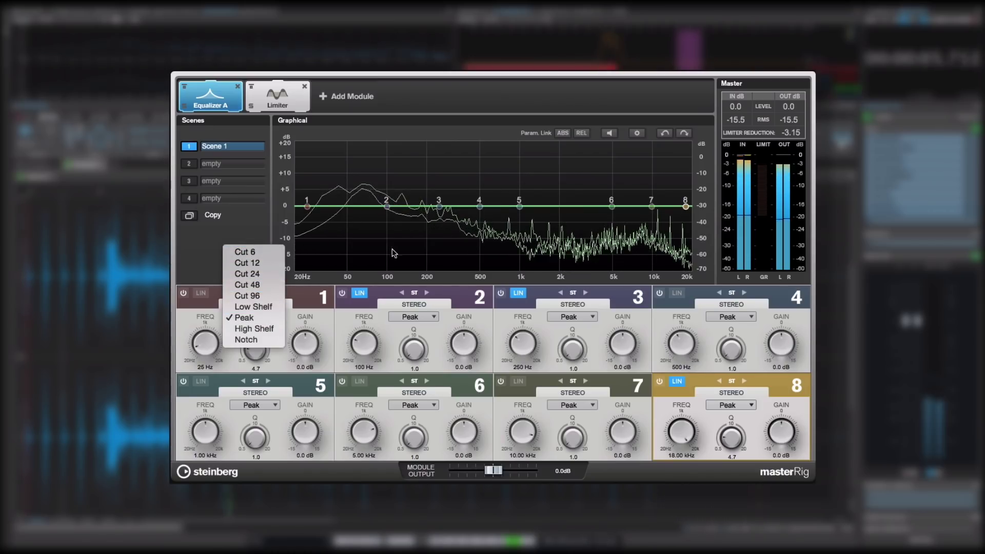
pyautogui.click(716, 402)
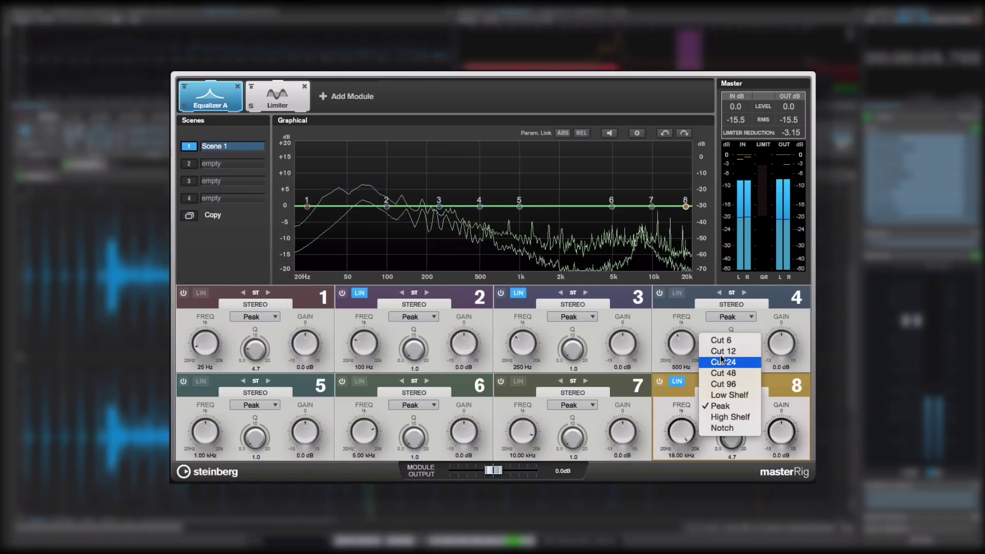
pyautogui.click(684, 296)
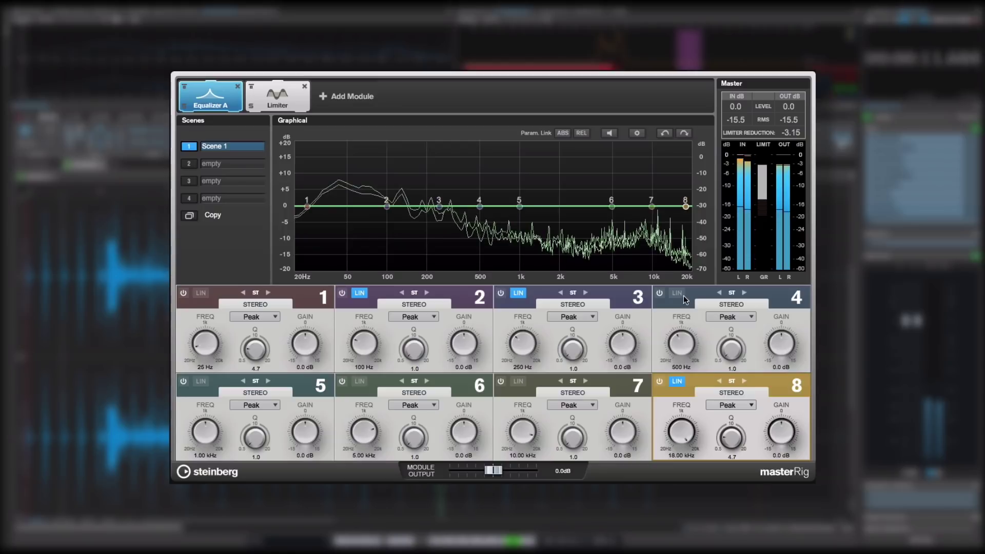
pyautogui.click(679, 294)
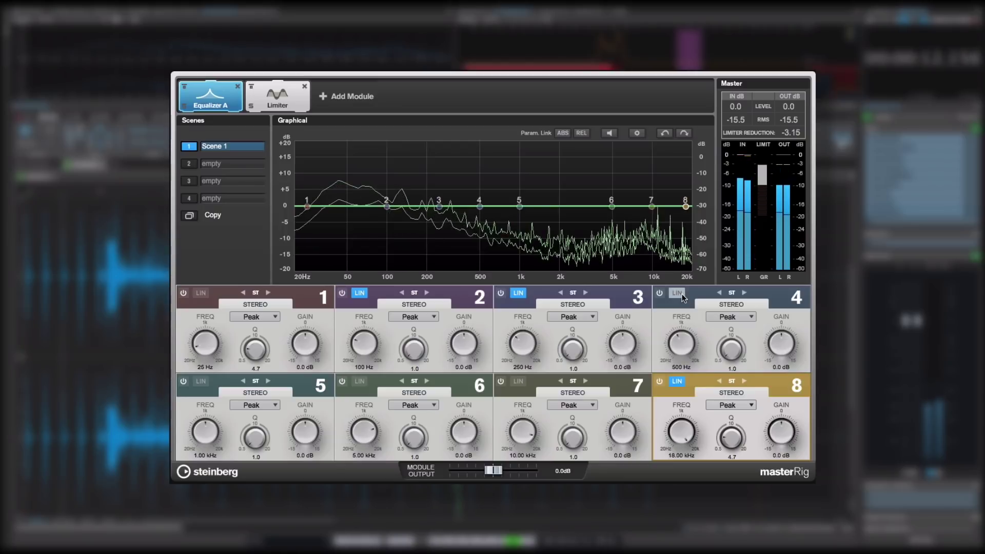
pyautogui.click(360, 293)
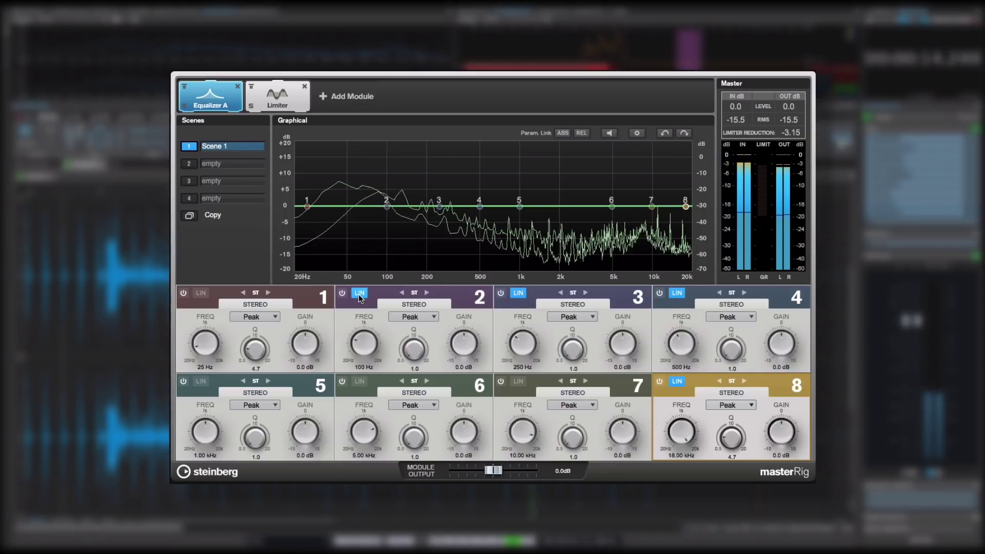
pyautogui.click(359, 381)
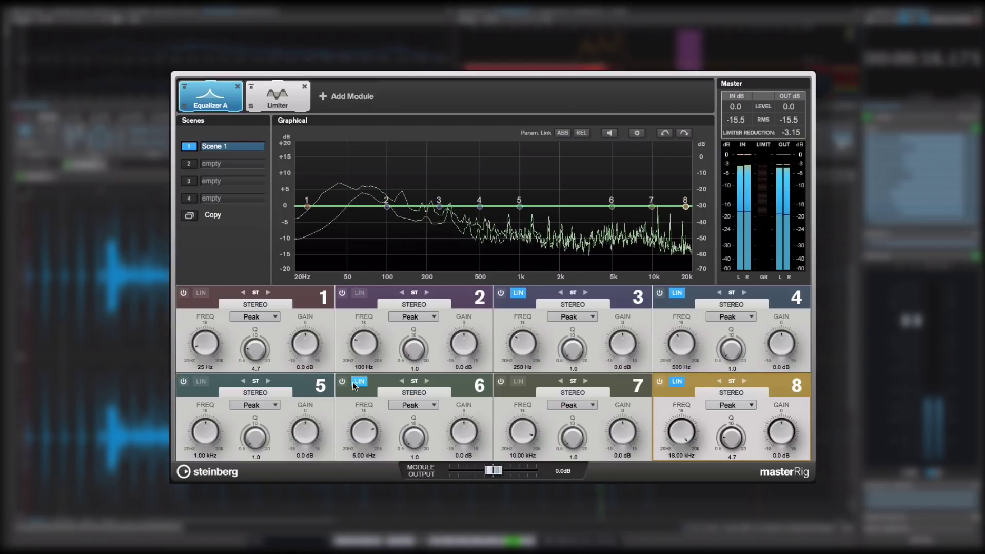
# Set the MasterRig limiter to Maximizer mode with Modern type
pyautogui.click(273, 99)
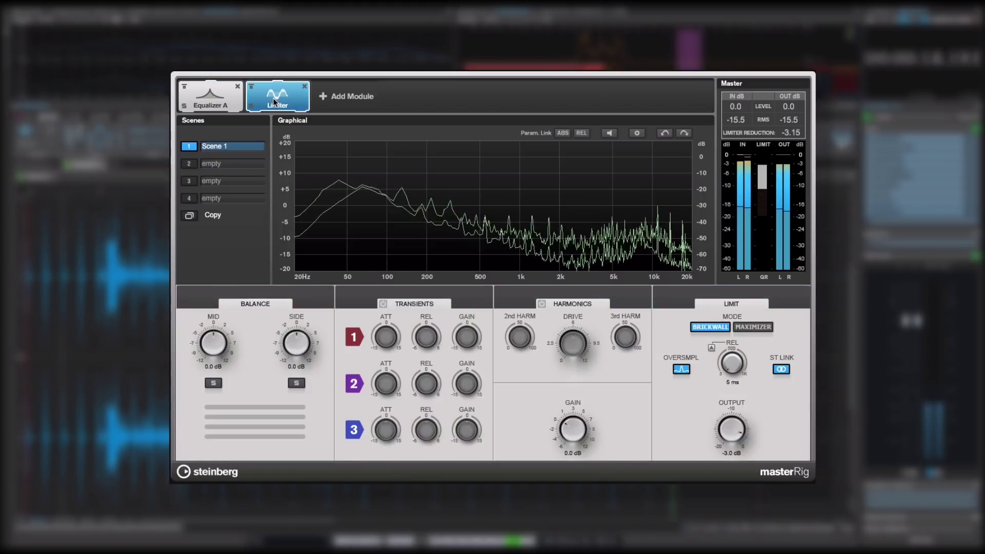
pyautogui.click(750, 325)
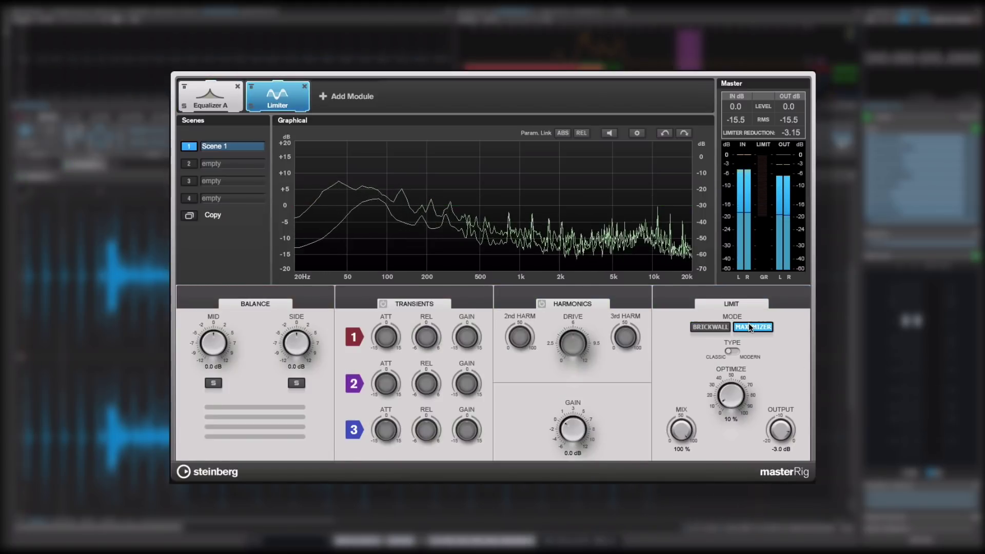
pyautogui.click(749, 357)
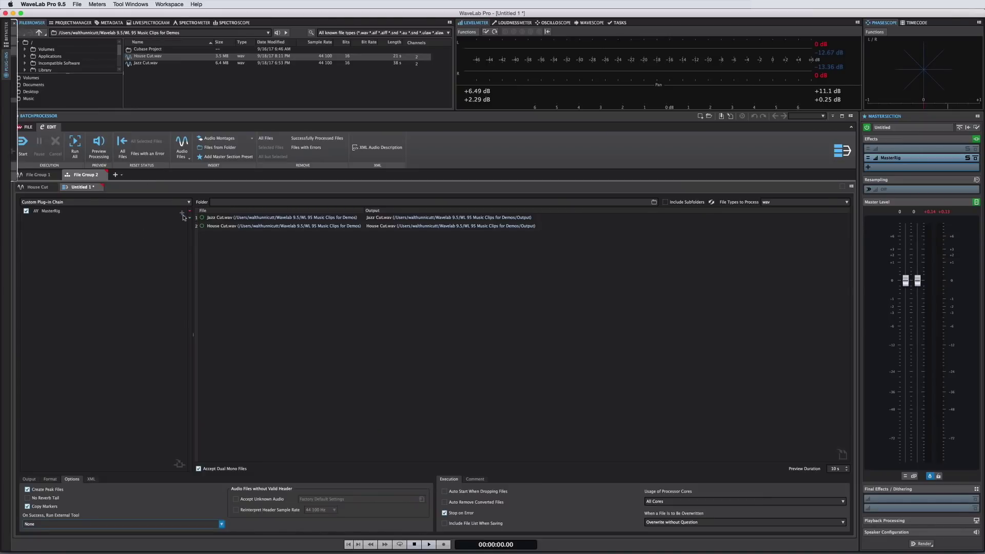
# Add Audio Mixer after MasterRig, loading Demonstration.wav with Repeat Every enabled
pyautogui.click(181, 216)
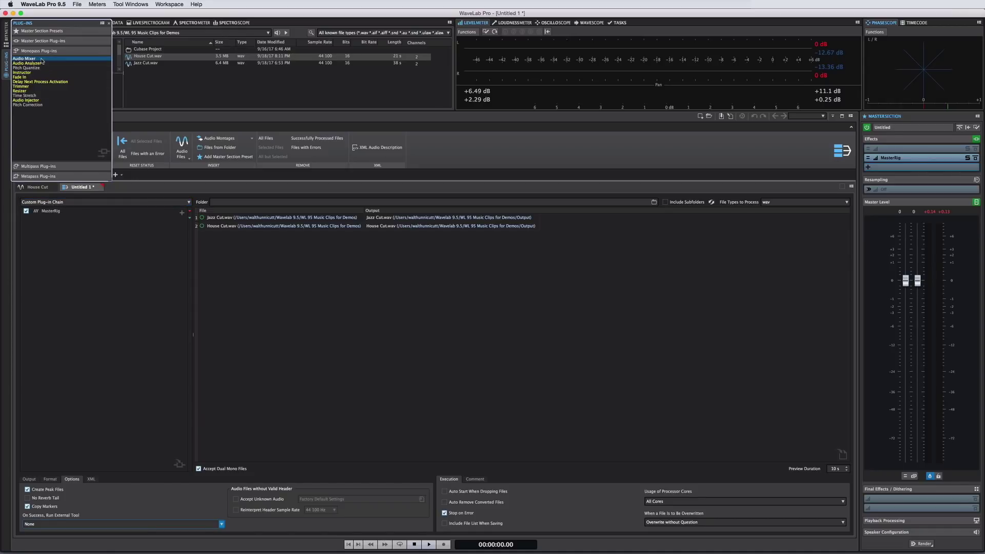
pyautogui.doubleClick(131, 219)
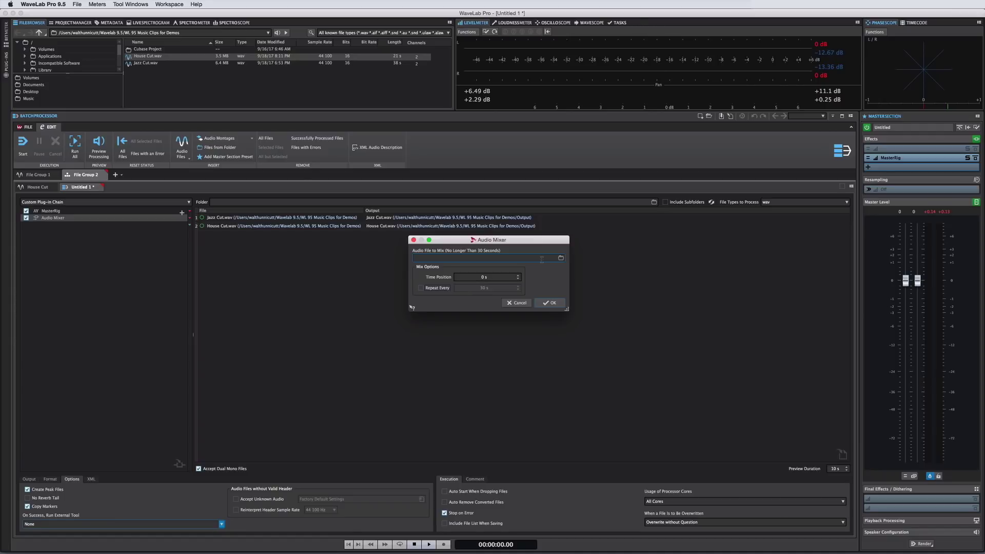
pyautogui.click(561, 259)
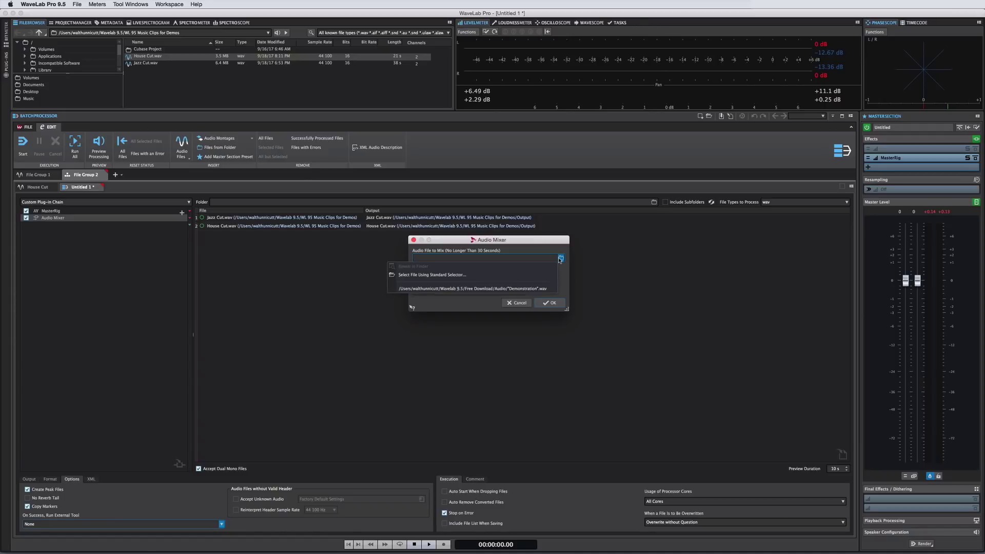
pyautogui.click(531, 273)
pyautogui.click(662, 290)
pyautogui.doubleClick(594, 288)
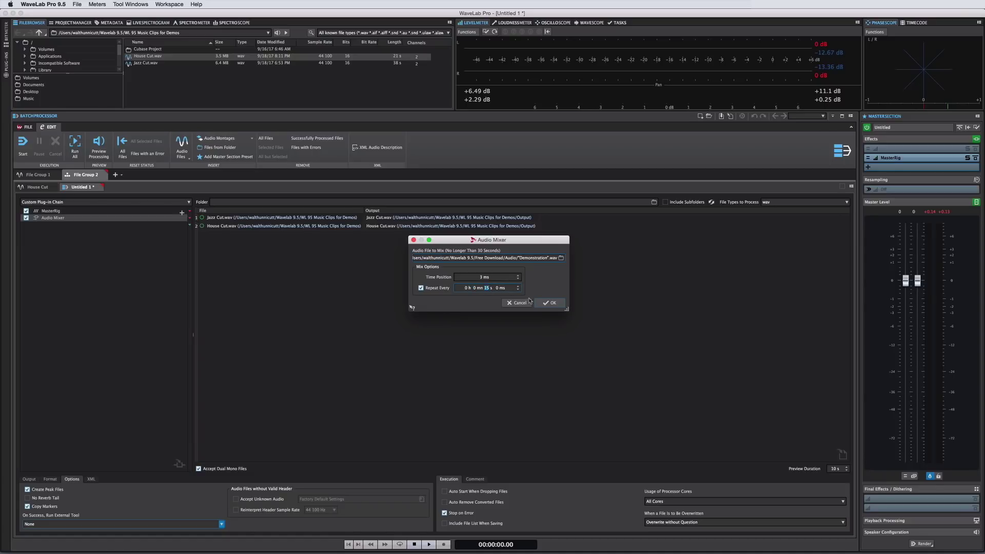
pyautogui.click(547, 302)
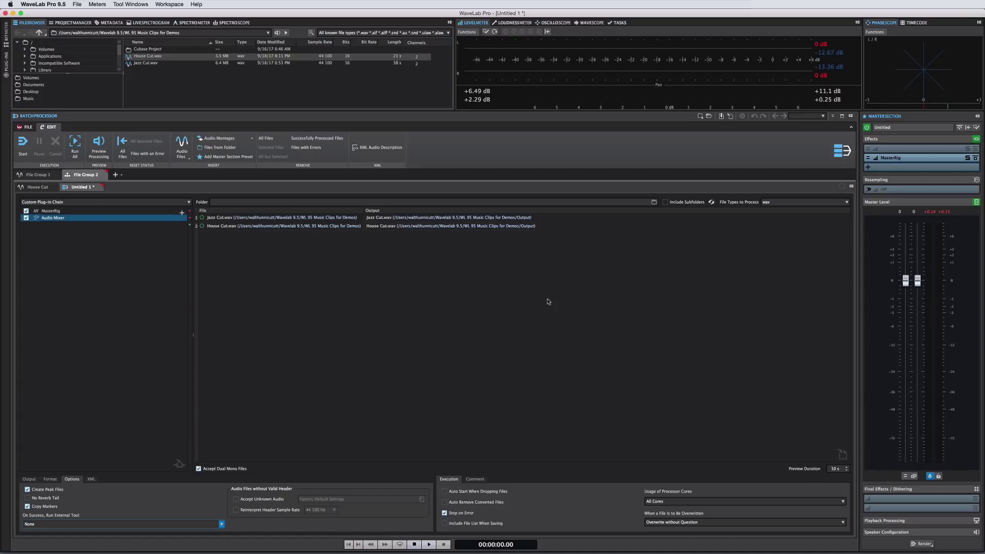
# Add Delay Next Process Activation to the chain, then open its settings window and presets
pyautogui.click(187, 262)
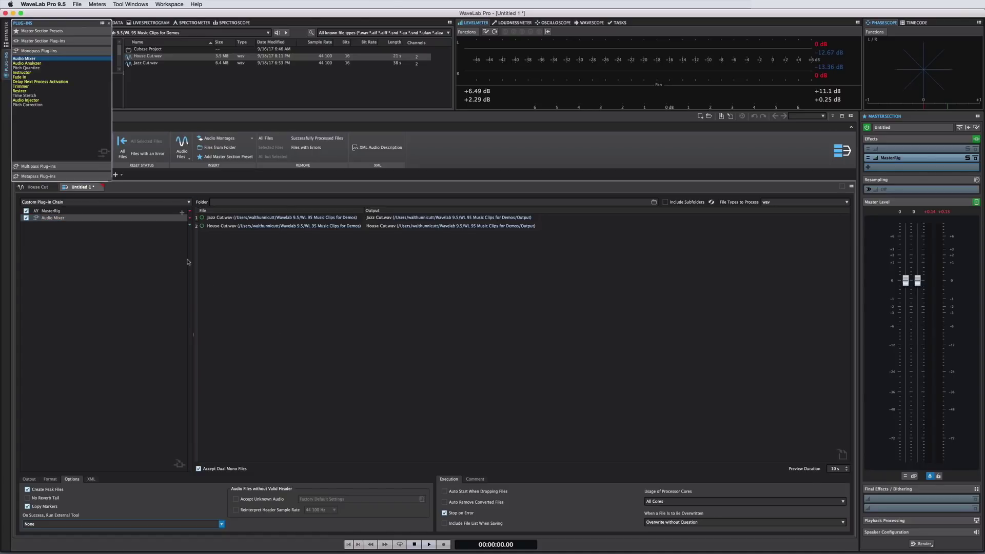
pyautogui.doubleClick(52, 82)
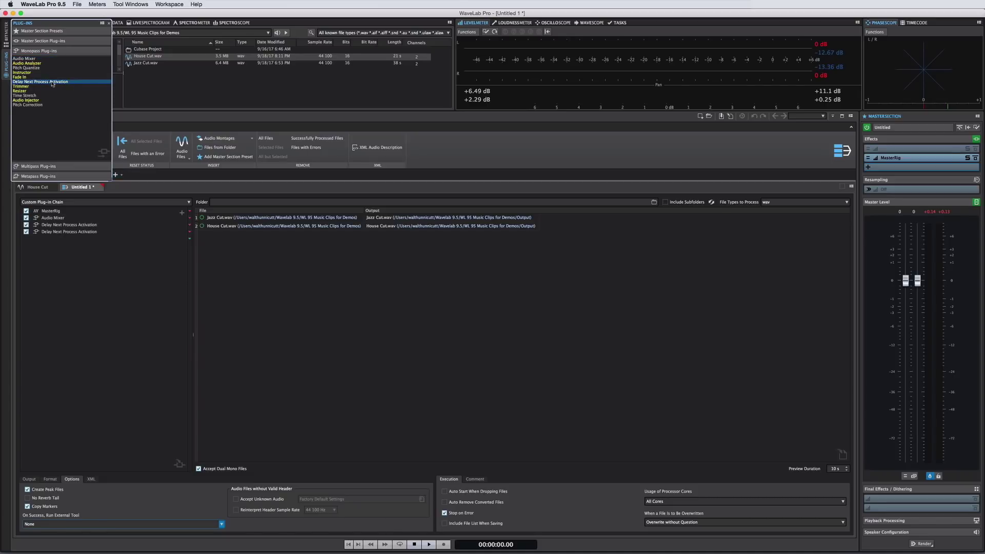
pyautogui.click(77, 231)
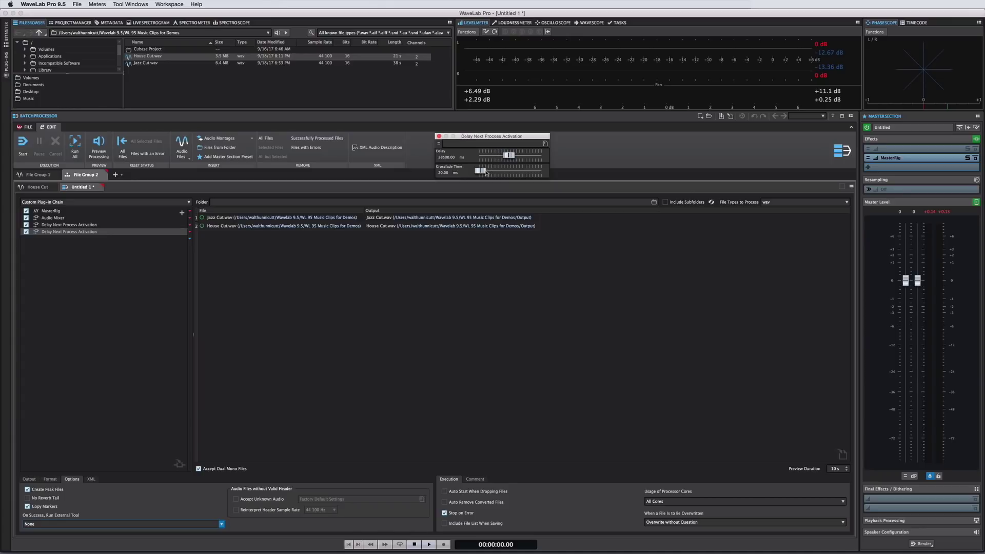
pyautogui.click(546, 143)
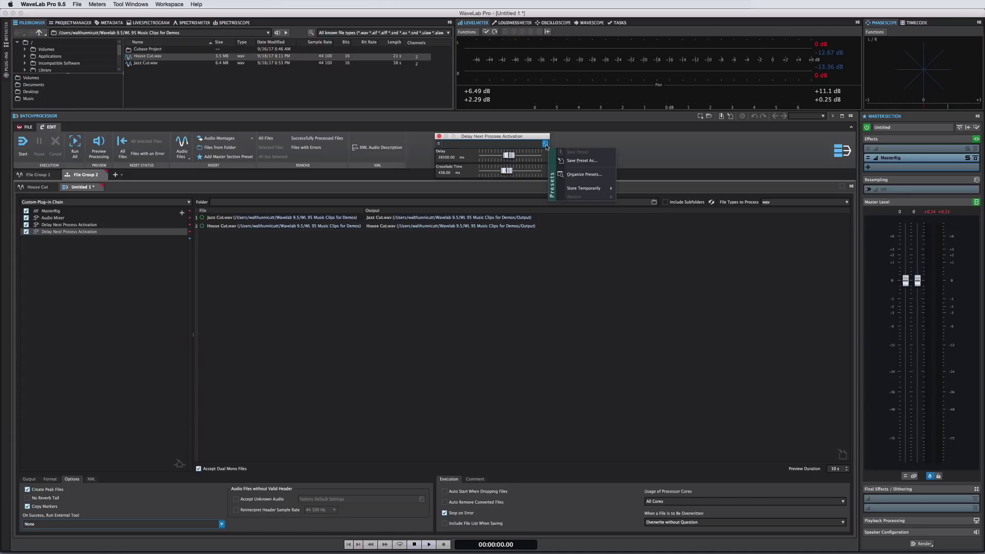